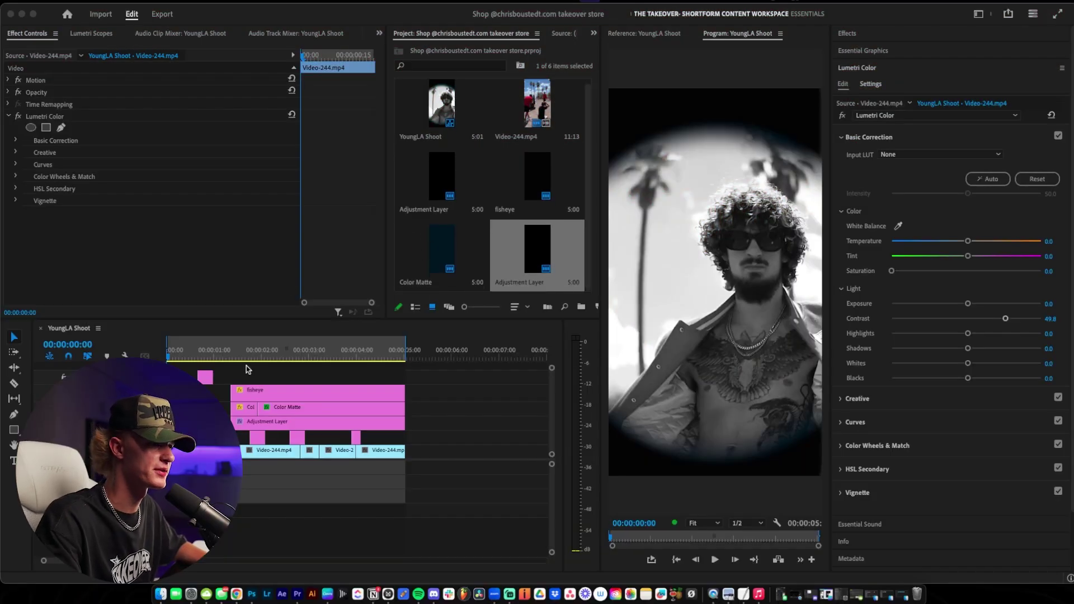
- Import white star icon.png from Documents and place it on the track above the fisheye clip
left_click(192, 360)
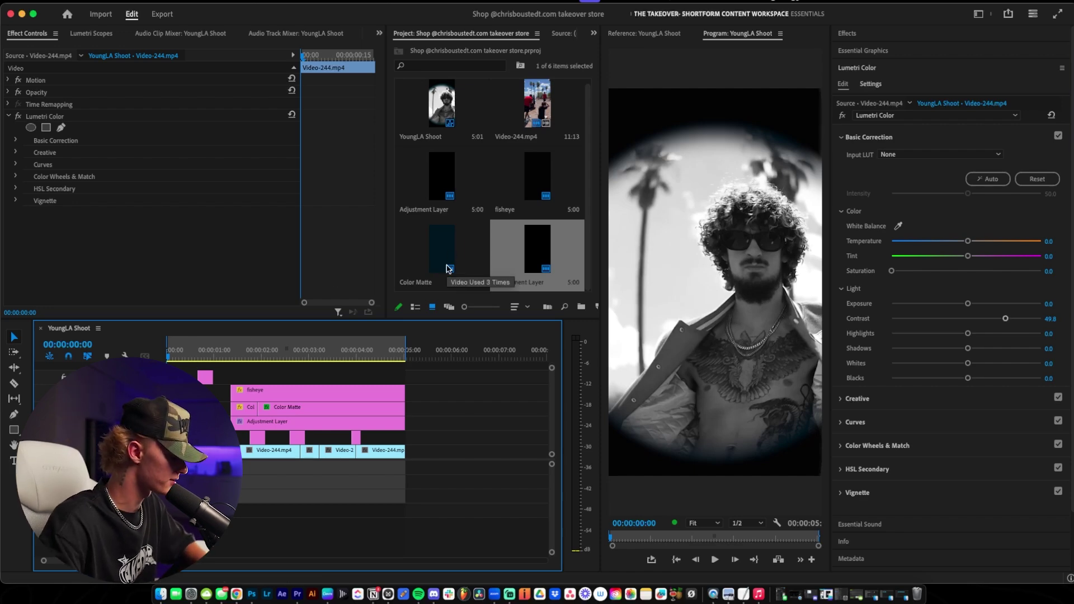
key("super+i")
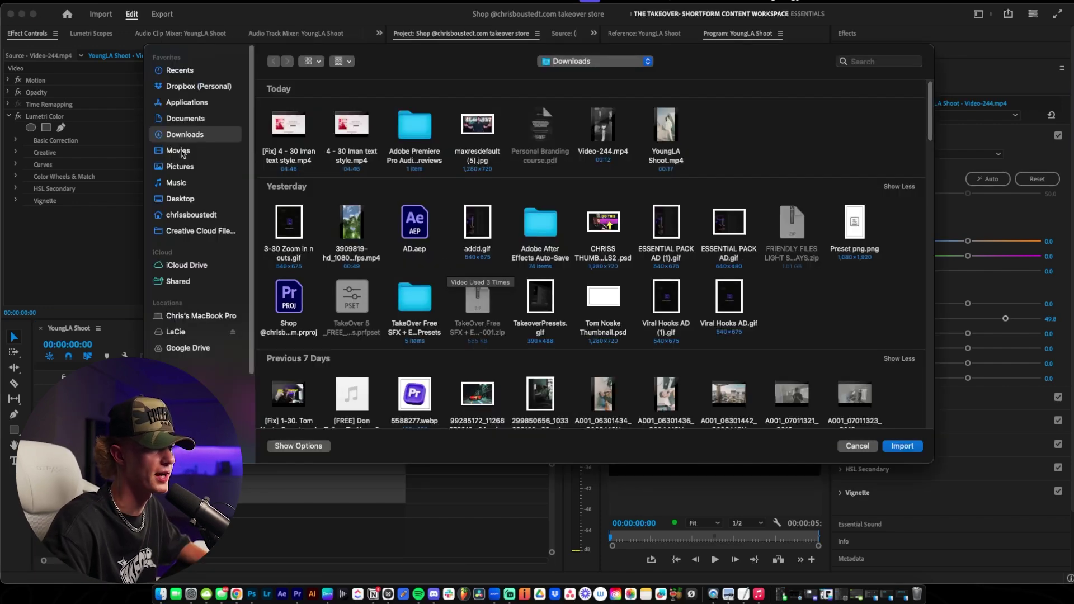
left_click(185, 120)
scroll(506, 230, "down", 4)
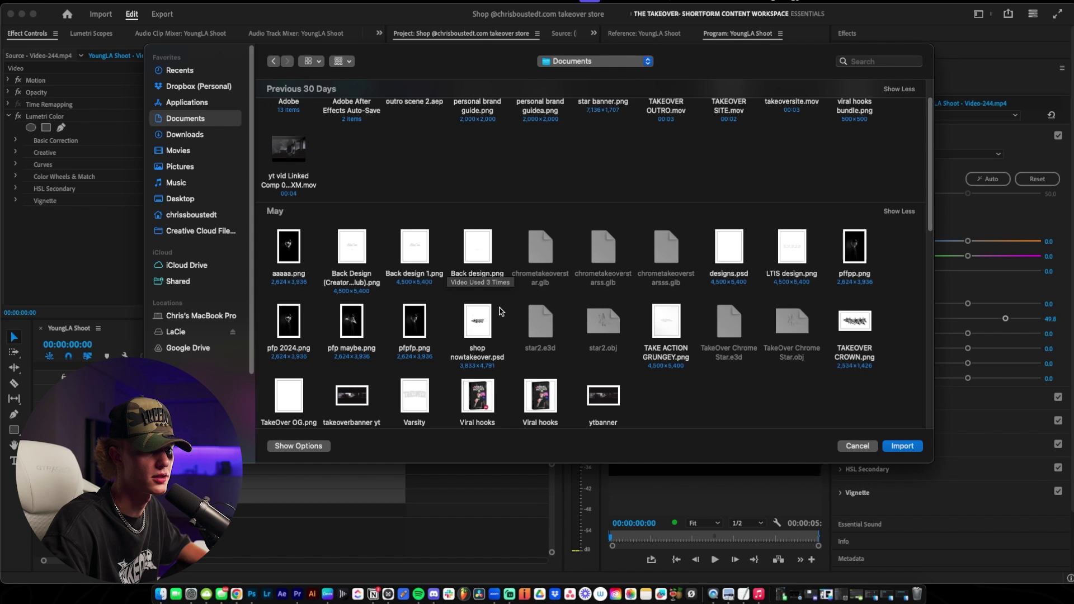
scroll(501, 312, "down", 3)
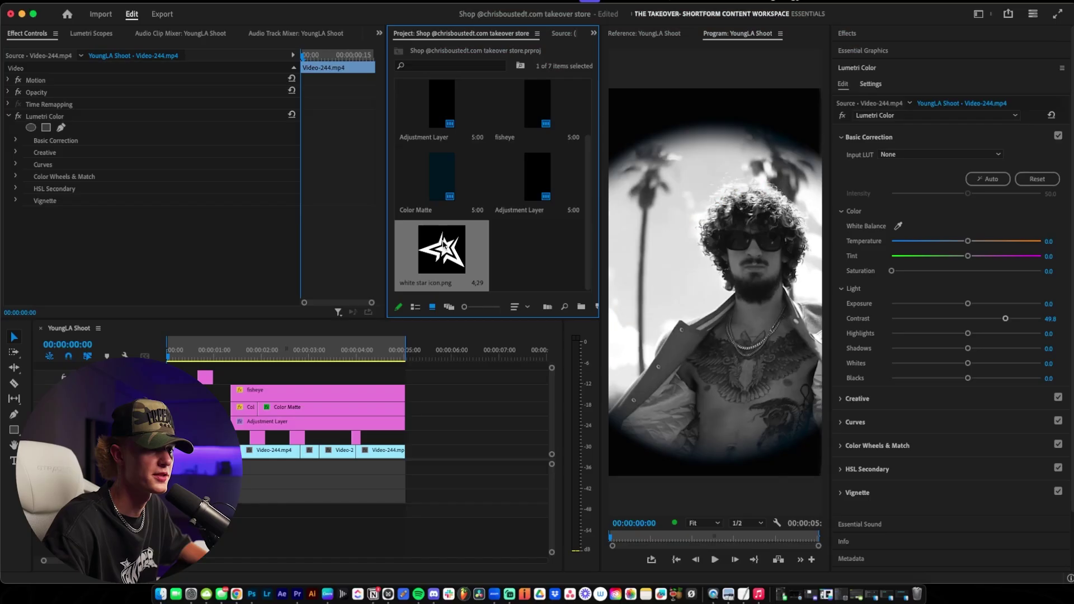
left_click_drag(353, 320, 402, 375)
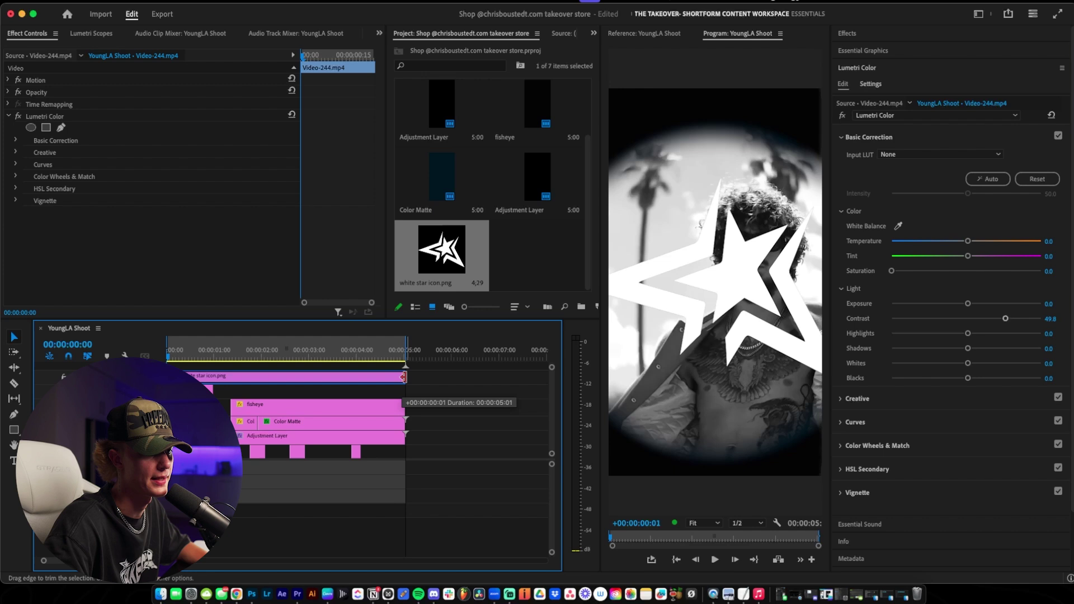
left_click(215, 377)
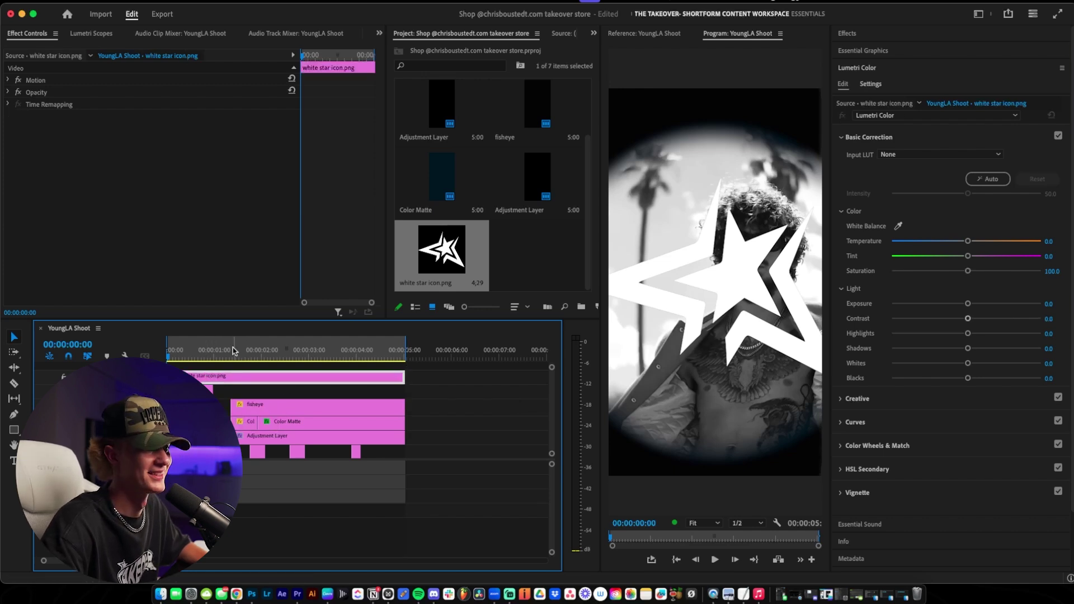
- Expand the star's Motion properties in Effect Controls and lower Scale from 100 to 27
left_click(7, 80)
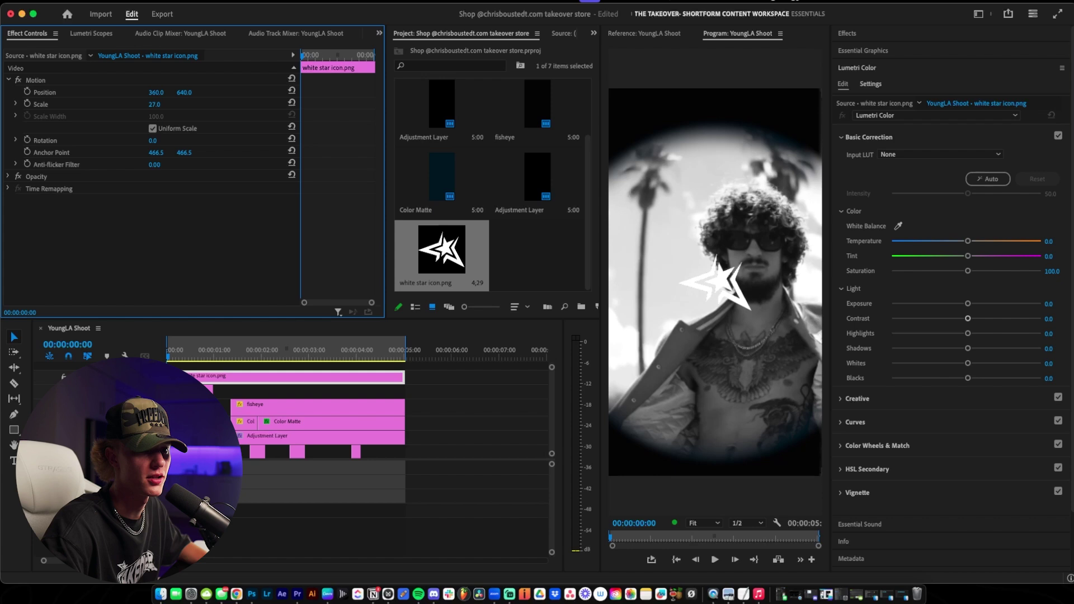
- Preview the star at 2:13 and set its Scale to 19
left_click_drag(245, 351, 281, 352)
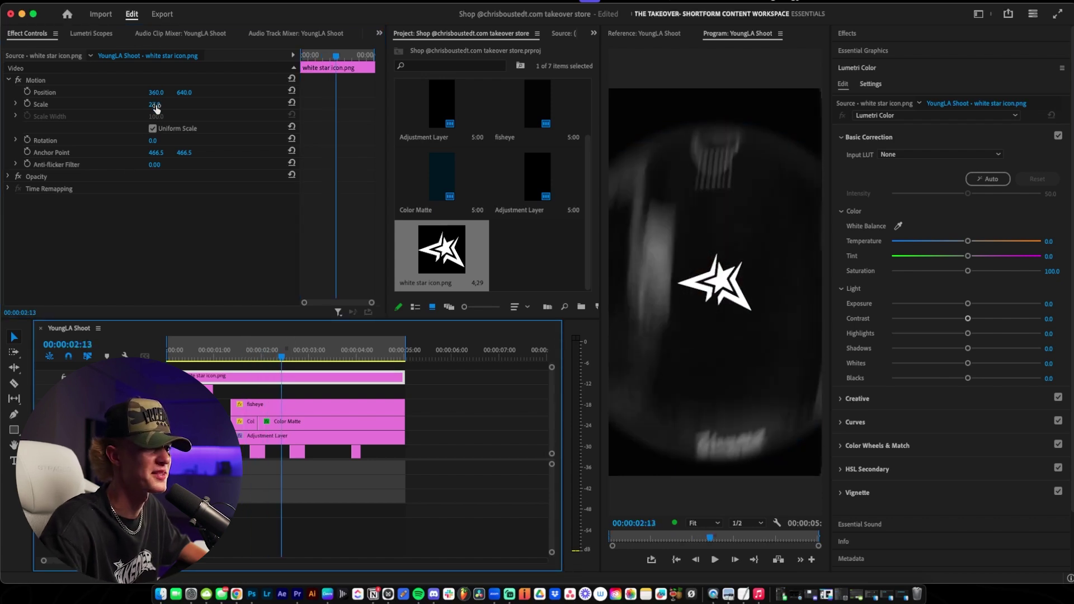
left_click_drag(156, 108, 50, 107)
left_click_drag(154, 104, 164, 104)
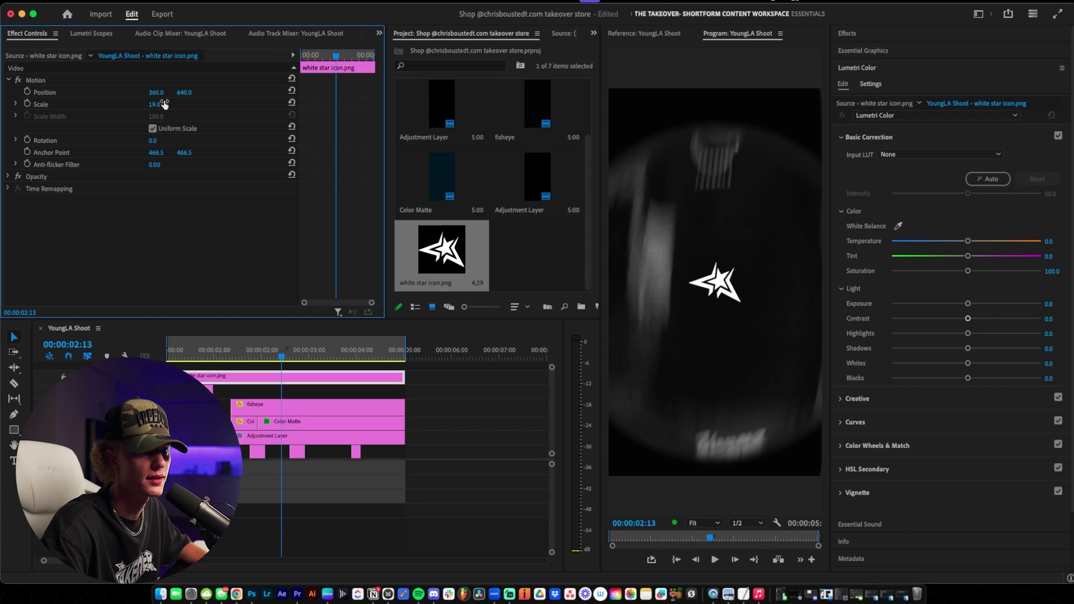
- Search '3d' in Effects and apply Basic 3D to the star clip
key("shift+7")
left_click(876, 47)
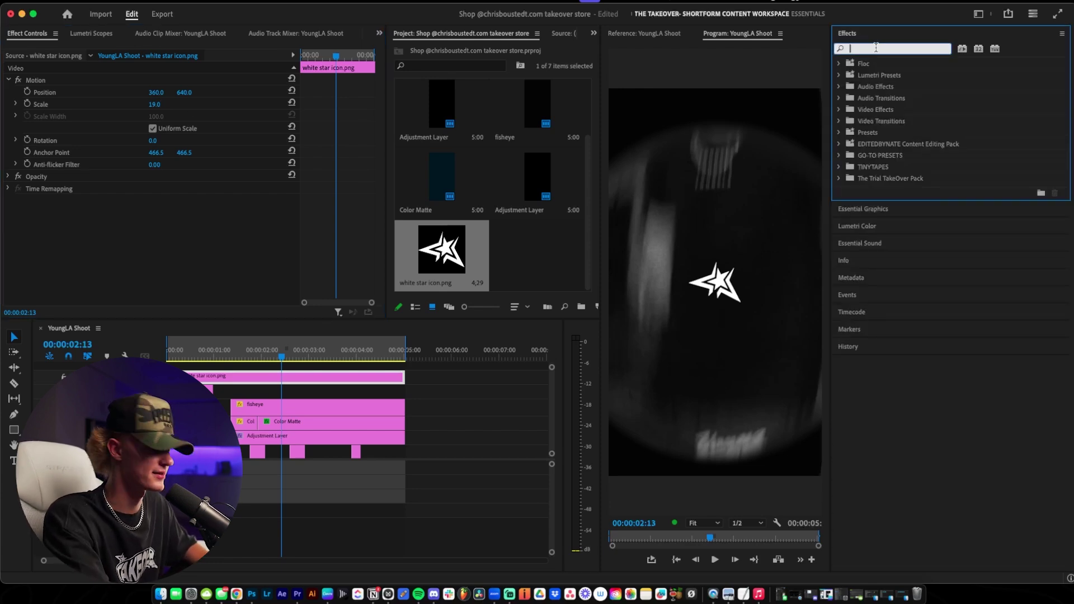
type("3d")
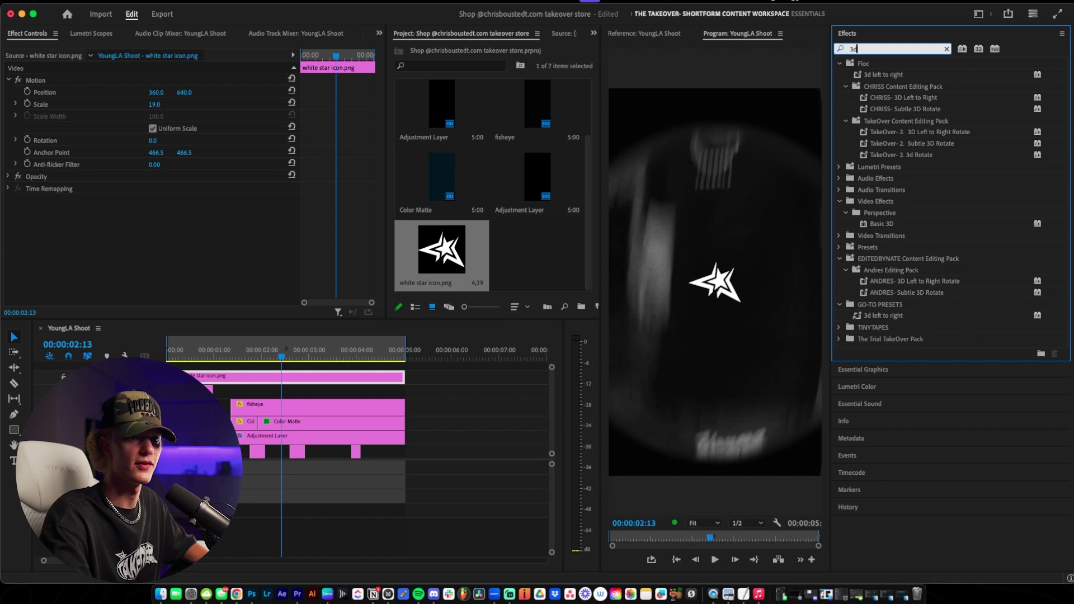
left_click_drag(882, 224, 290, 378)
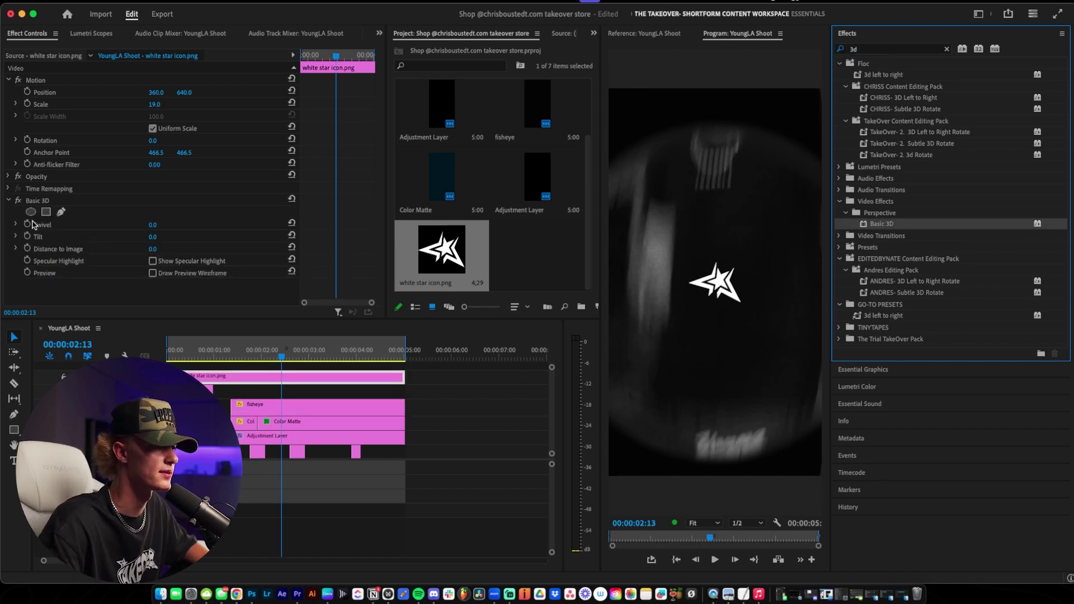
left_click_drag(152, 225, 186, 267)
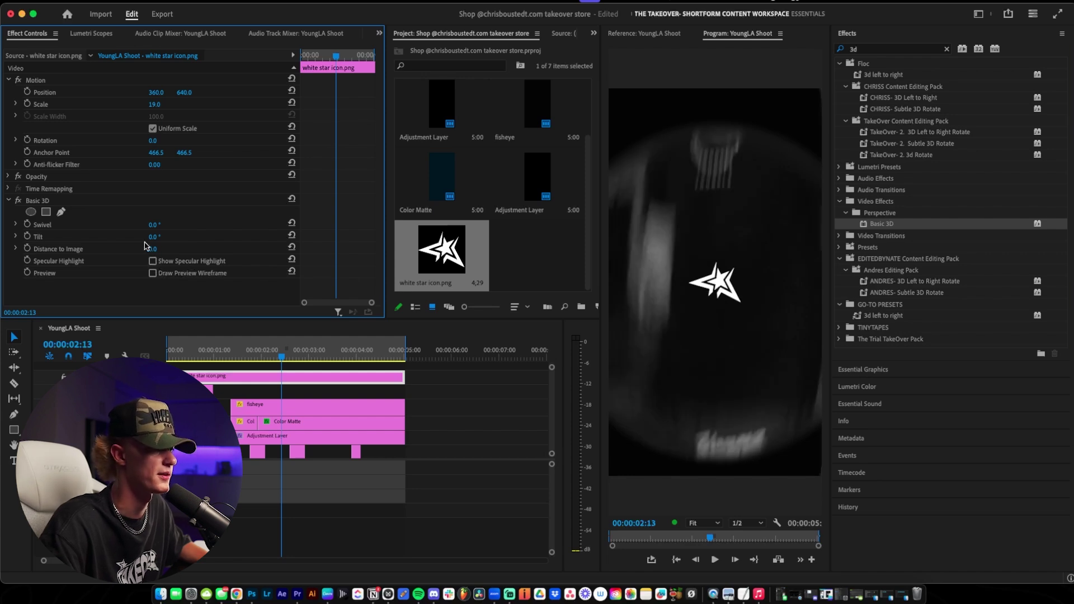
- Keyframe the star's Basic 3D Swivel from 38° to over two full turns at 2:13
left_click(28, 225)
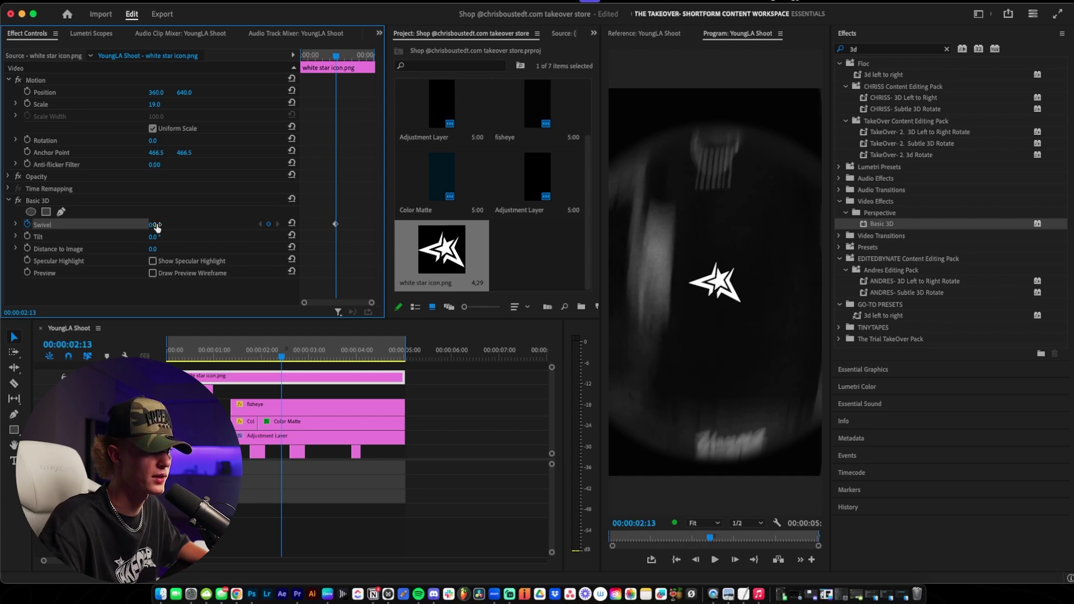
left_click_drag(153, 224, 164, 224)
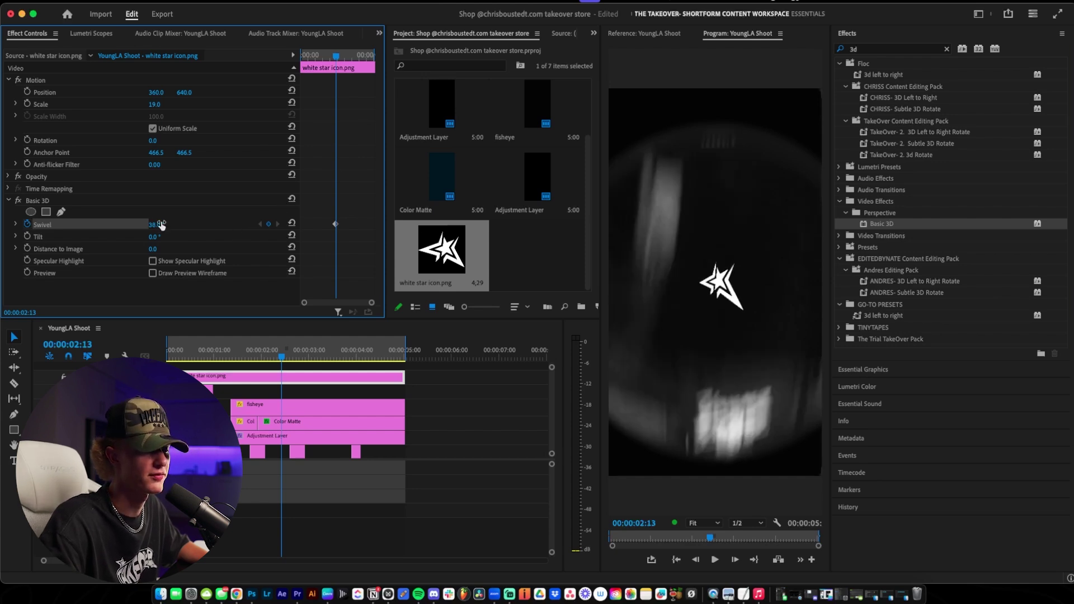
left_click(336, 225)
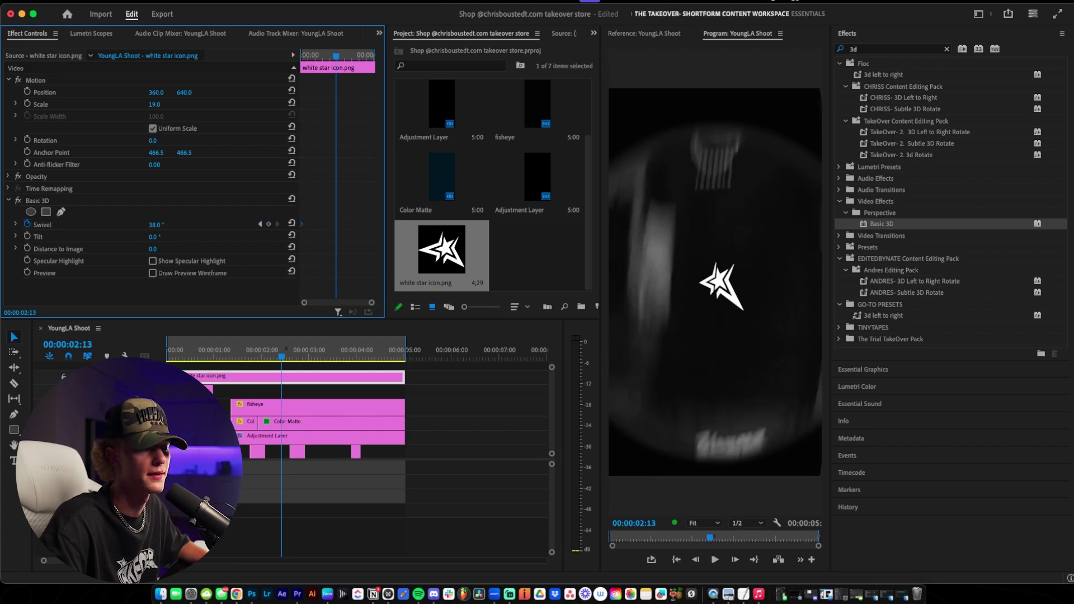
left_click_drag(154, 224, 164, 224)
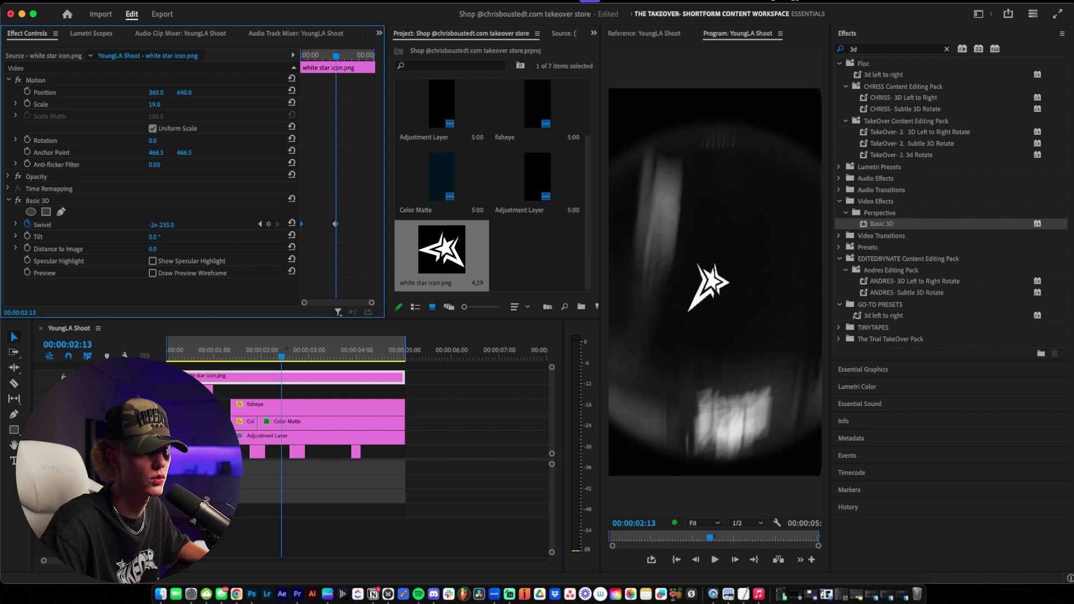
left_click_drag(171, 225, 169, 224)
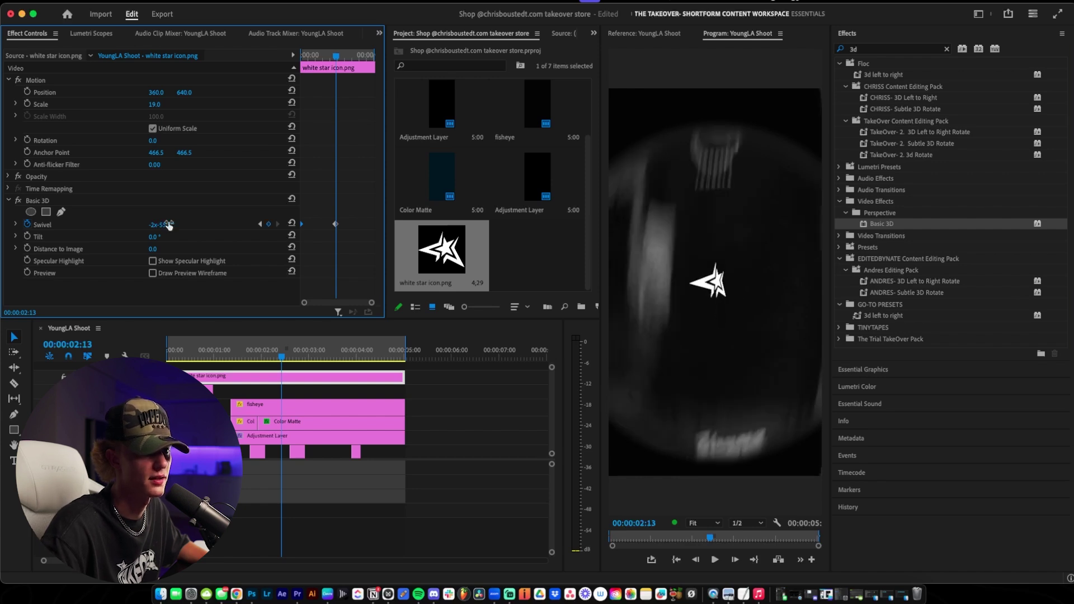
left_click(240, 359)
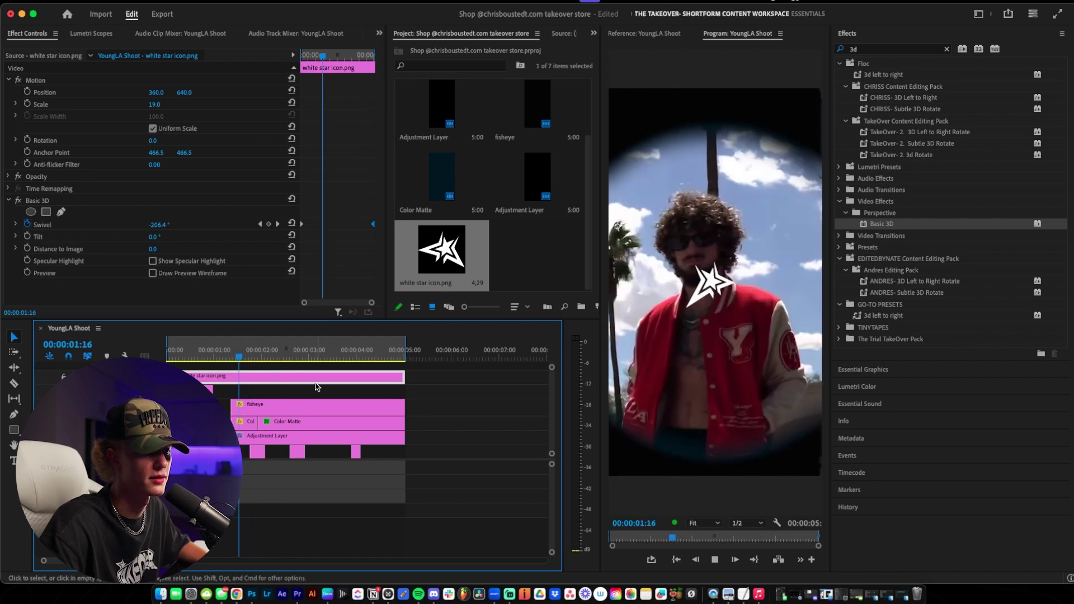
- Add a Swivel keyframe at 2:17 and move it to the clip end, ending at -317.3°
key("space")
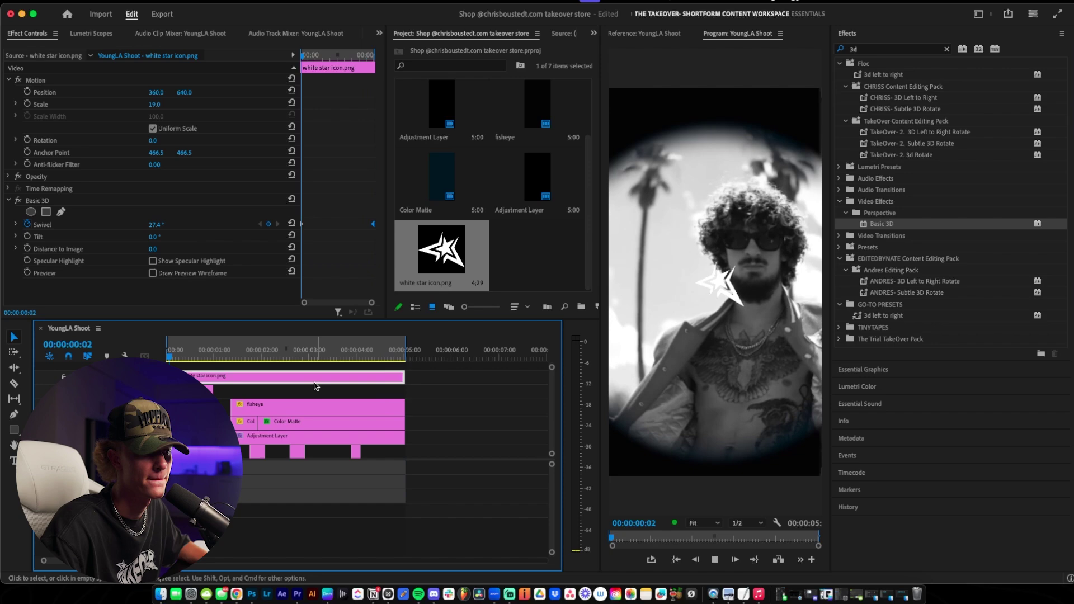
key("space")
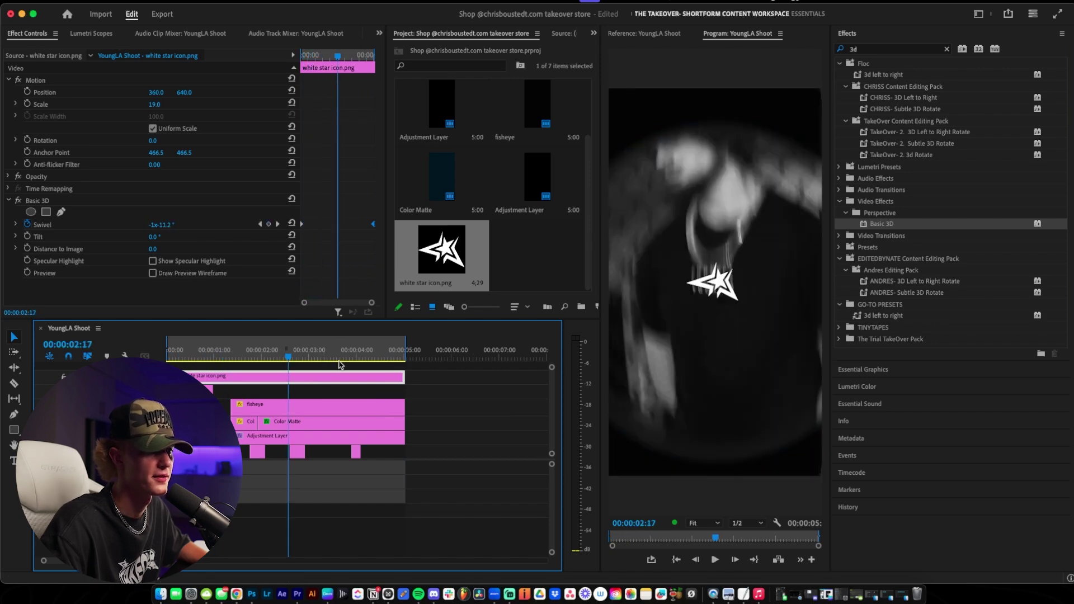
left_click(269, 225)
left_click(374, 227)
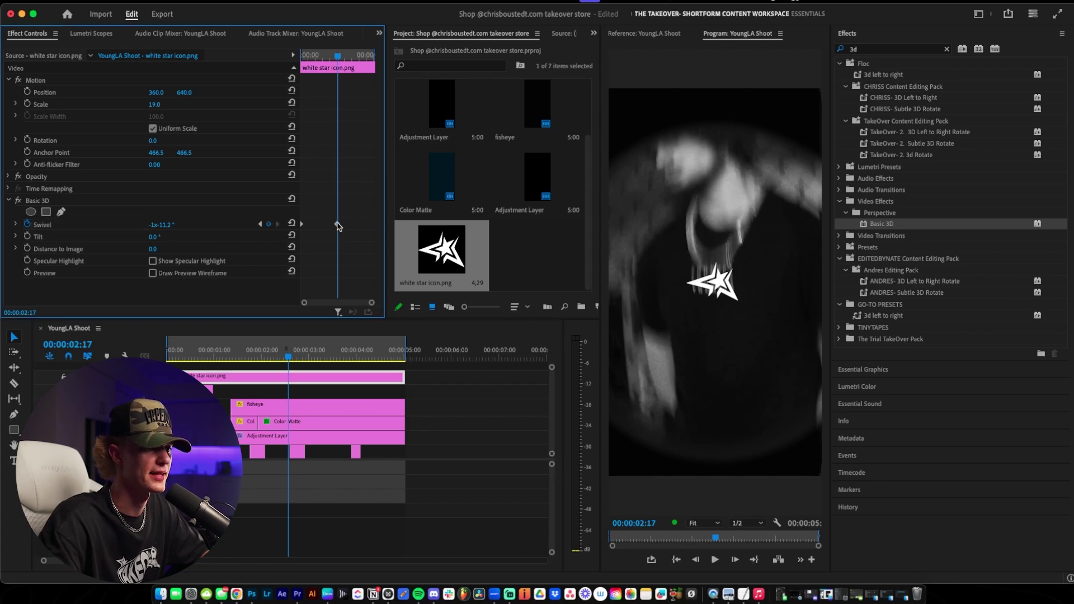
left_click_drag(338, 226, 374, 224)
key("Home")
key("space")
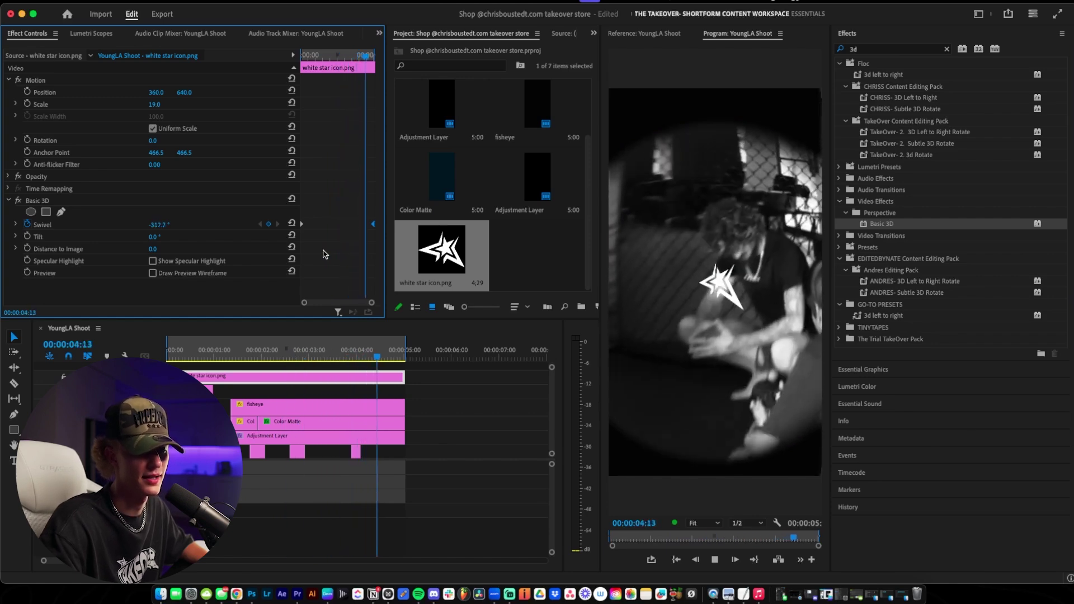
- Search 'takeover' and apply the 'TakeOver- 2. Slide in Up' preset to the star, then preview
left_click(139, 356)
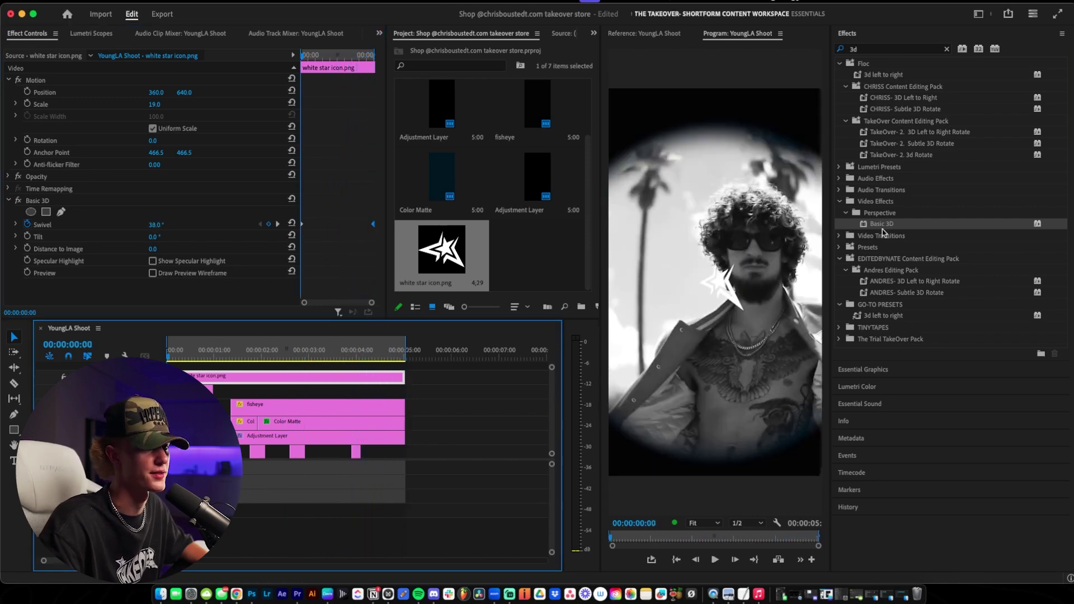
left_click(861, 50)
type("takeover")
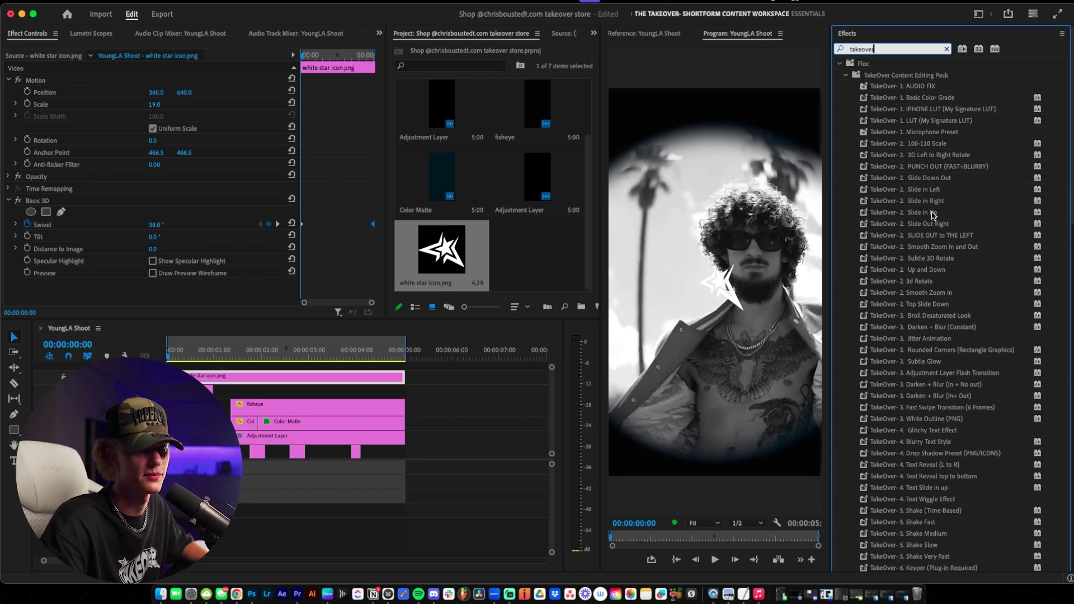
left_click_drag(933, 215, 202, 377)
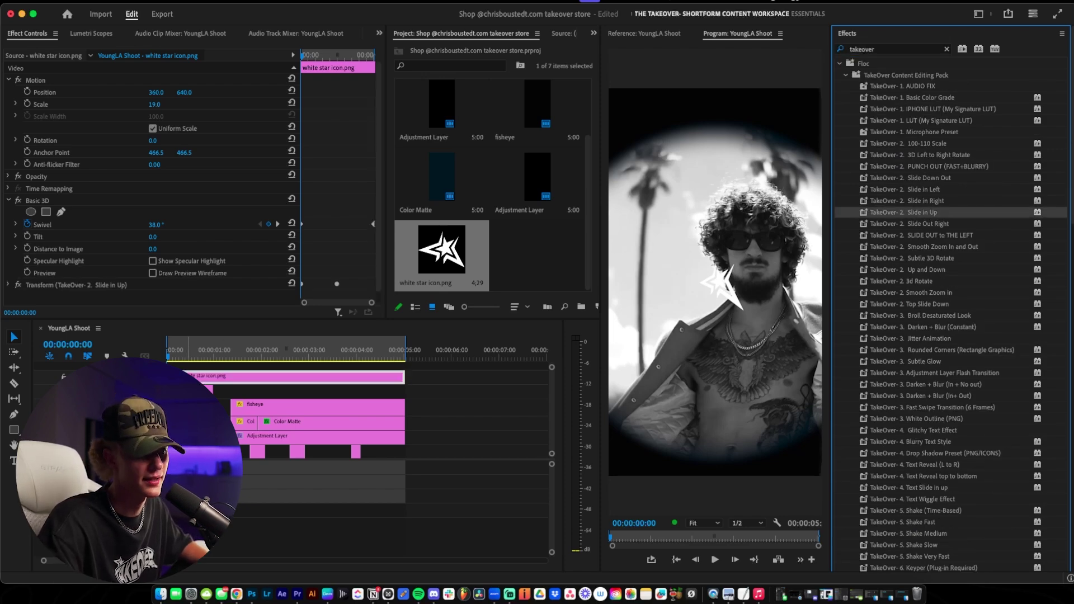
key("space")
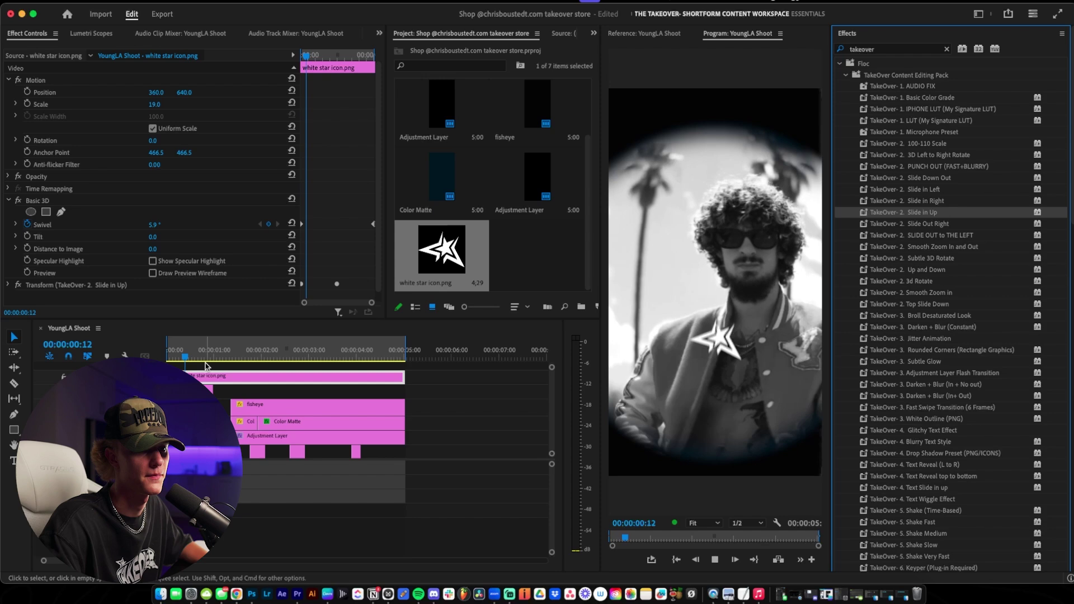